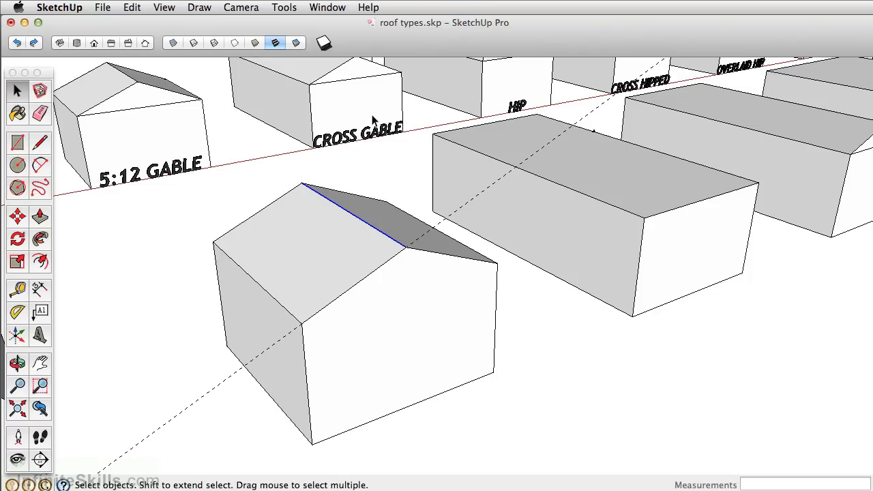
- Draw a vertical edge splitting the front box's side face near its end
middle_drag(372, 120, 305, 314)
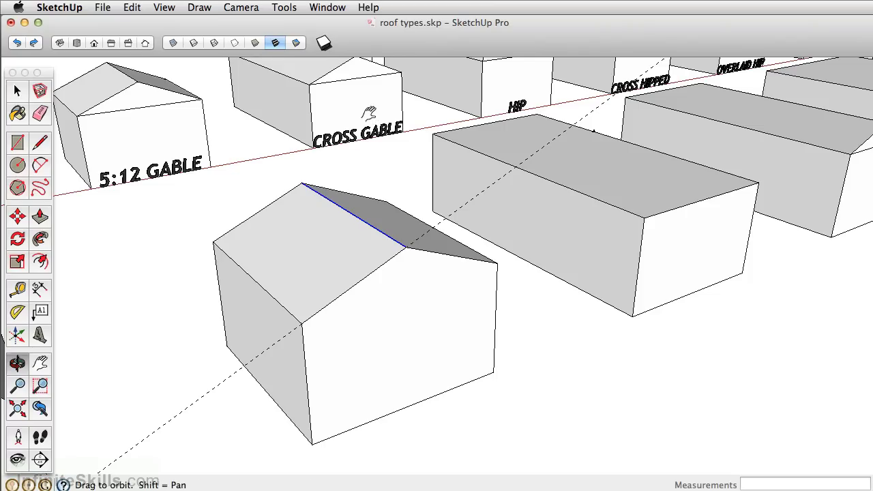
scroll(305, 314, up, 3)
scroll(311, 290, up, 2)
middle_drag(365, 272, 278, 331)
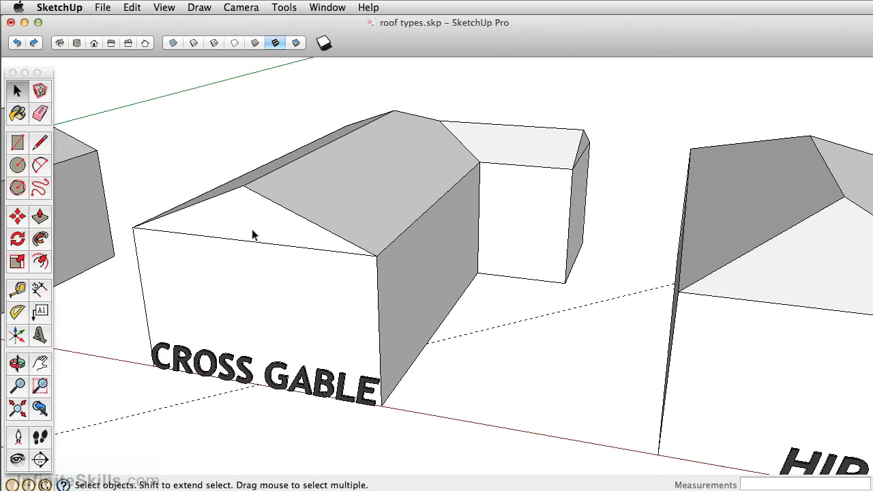
mouse_move(500, 136)
middle_down()
mouse_move(386, 213)
mouse_move(577, 193)
middle_up()
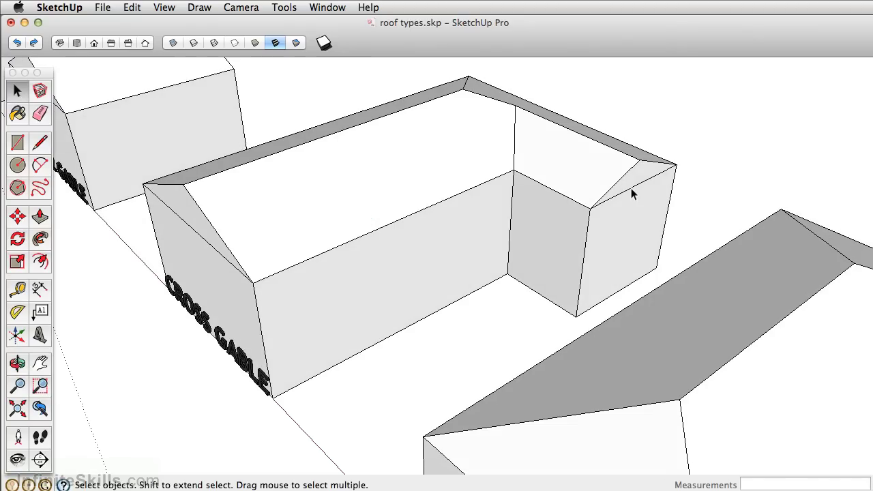
middle_drag(271, 212, 398, 234)
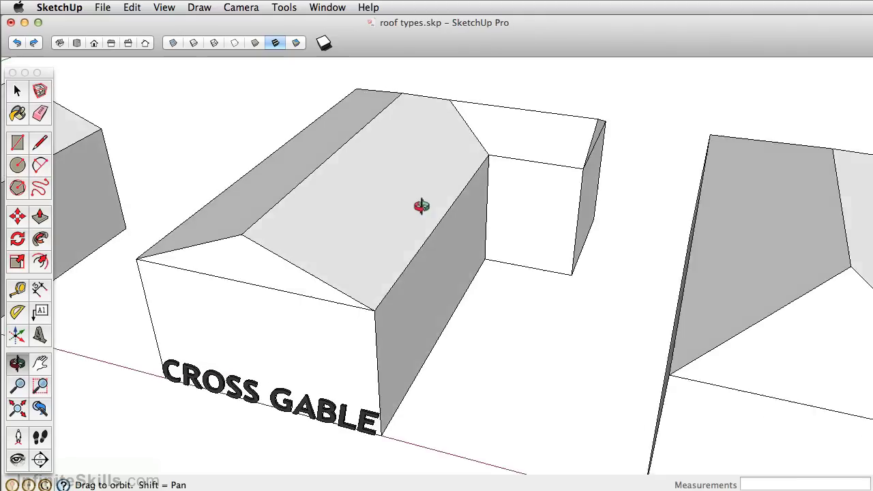
scroll(284, 257, down, 2)
scroll(285, 257, down, 3)
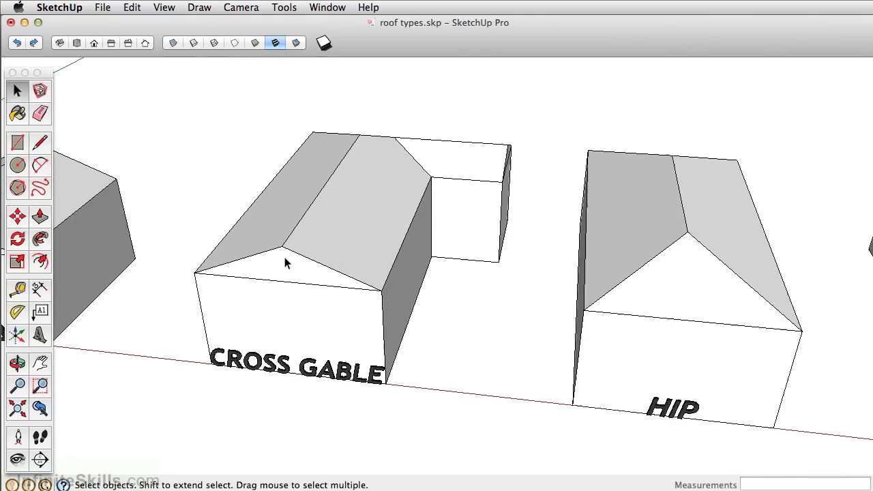
scroll(284, 257, down, 3)
scroll(273, 272, down, 2)
shift+middle_drag(267, 284, 388, 137)
mouse_move(307, 242)
middle_down()
mouse_move(339, 253)
mouse_move(393, 244)
mouse_move(360, 203)
mouse_move(325, 195)
mouse_move(173, 239)
mouse_move(187, 269)
middle_up()
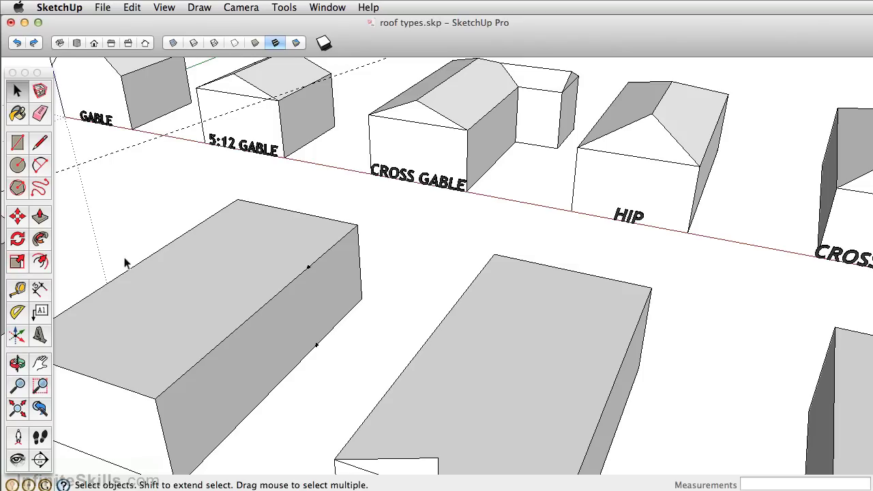
click(39, 142)
click(308, 266)
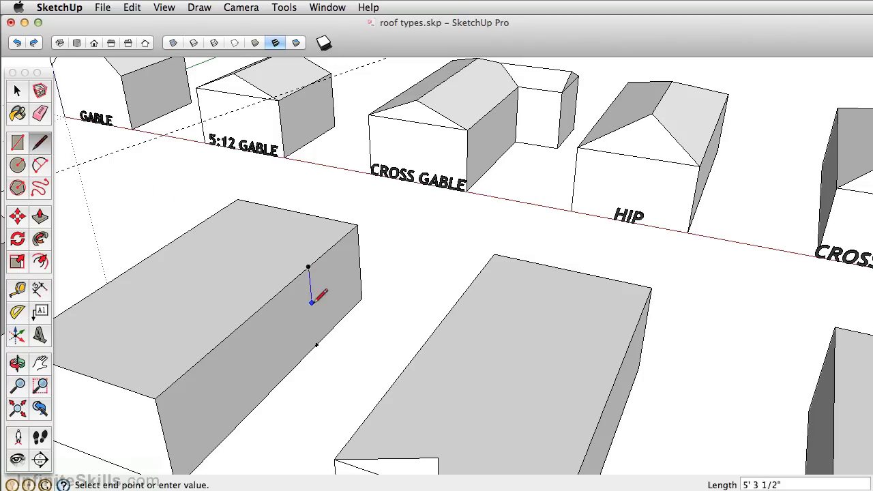
click(315, 343)
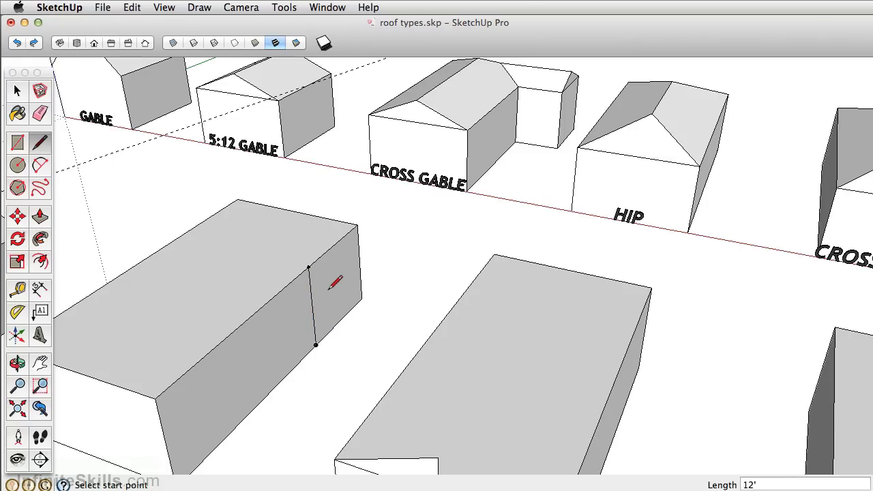
- Push/Pull the box's narrow end face outward to form the L-shaped wing
click(19, 93)
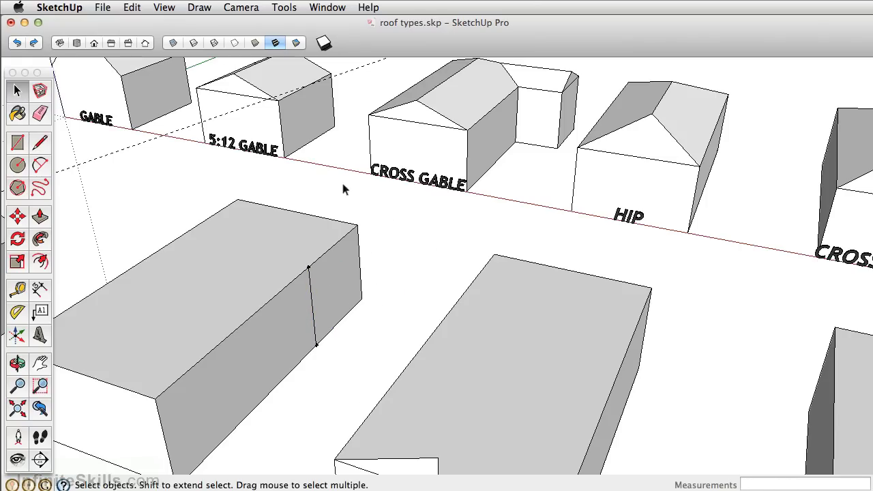
click(327, 283)
click(300, 307)
click(39, 218)
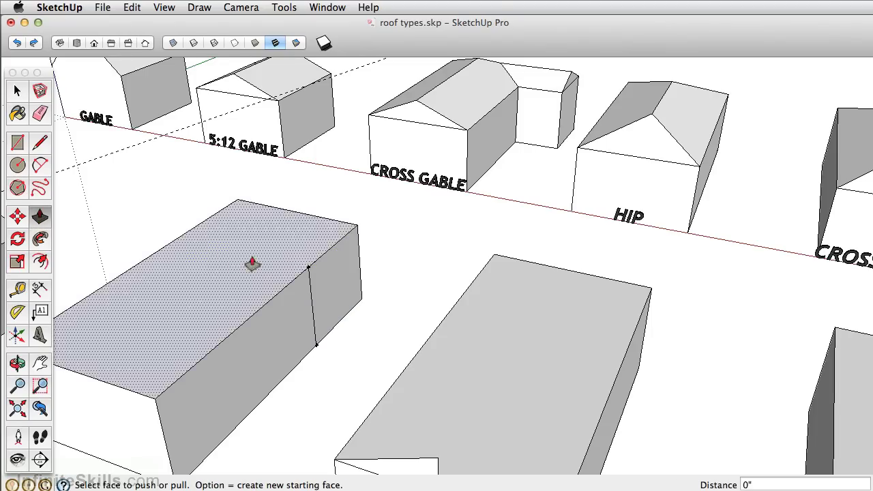
click(348, 271)
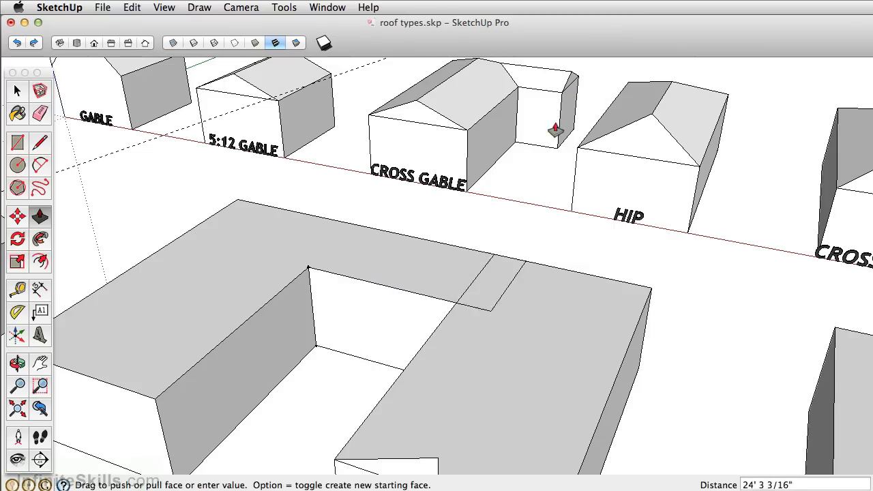
key(Escape)
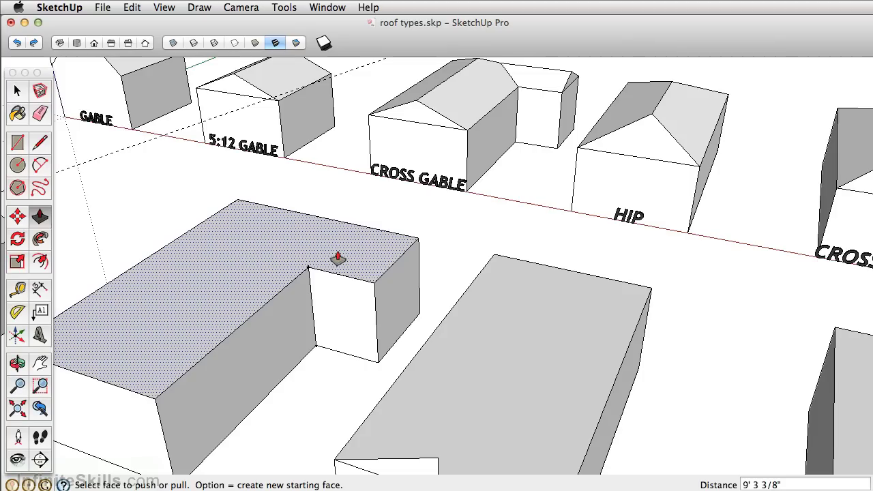
- Pull the L-shaped block's top face to change its height, then compare it with the houses
mouse_move(336, 258)
mouse_down()
mouse_move(470, 178)
mouse_move(468, 164)
mouse_up()
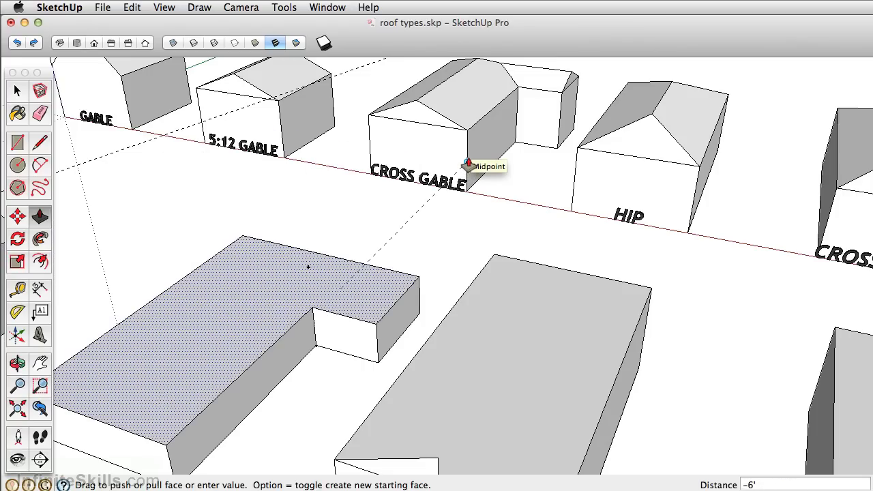
key(Escape)
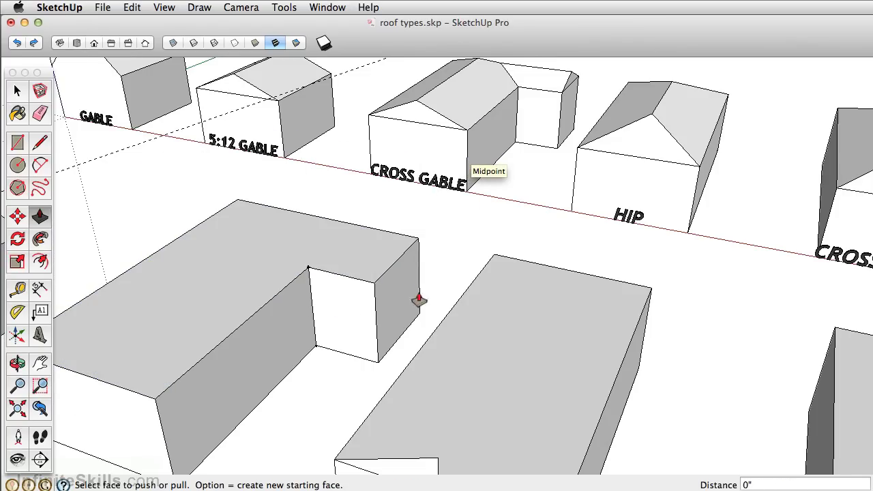
mouse_move(275, 327)
middle_down()
mouse_move(285, 333)
mouse_move(392, 307)
mouse_move(413, 293)
mouse_move(333, 296)
mouse_move(337, 284)
middle_up()
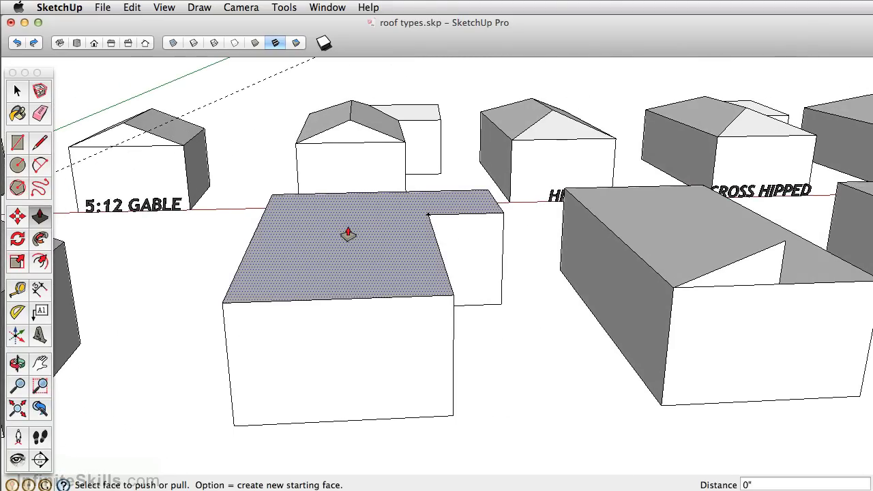
mouse_move(561, 312)
middle_down()
mouse_move(454, 321)
mouse_move(634, 307)
middle_up()
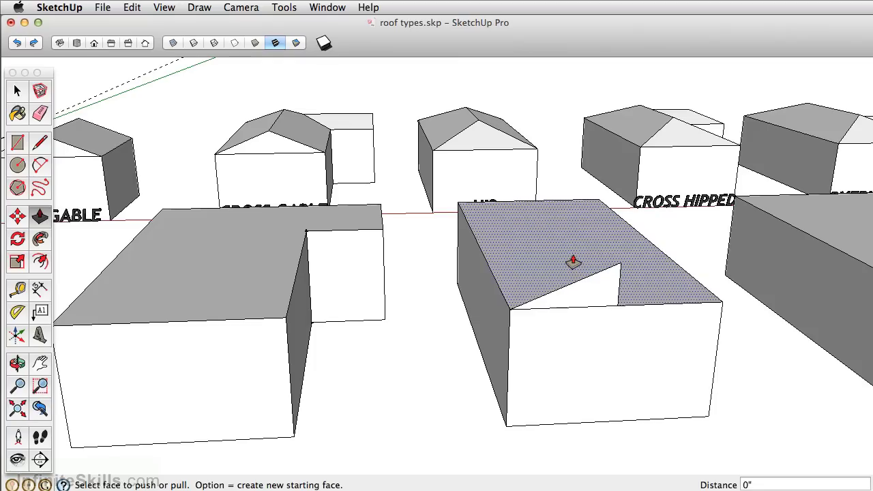
mouse_move(268, 293)
middle_down()
mouse_move(444, 286)
mouse_move(402, 288)
middle_up()
- Measure the Cross Gable house's roof height from its ridge with the Tape Measure
click(20, 289)
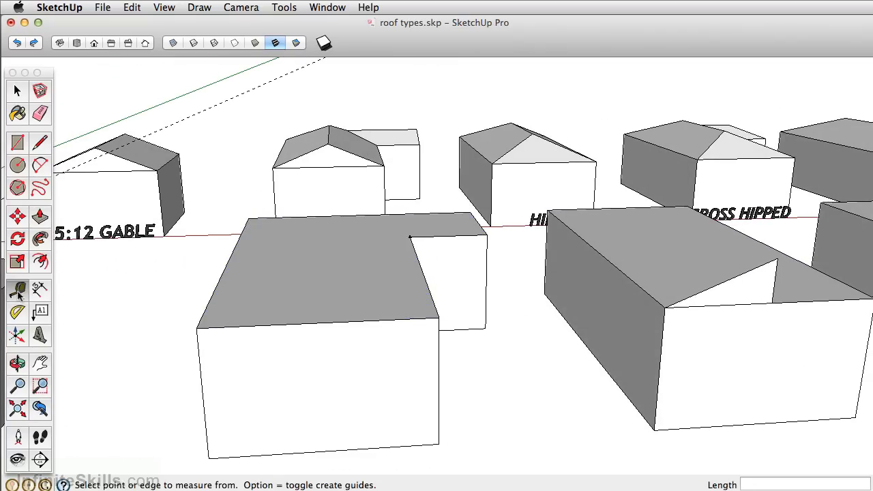
scroll(334, 136, up, 3)
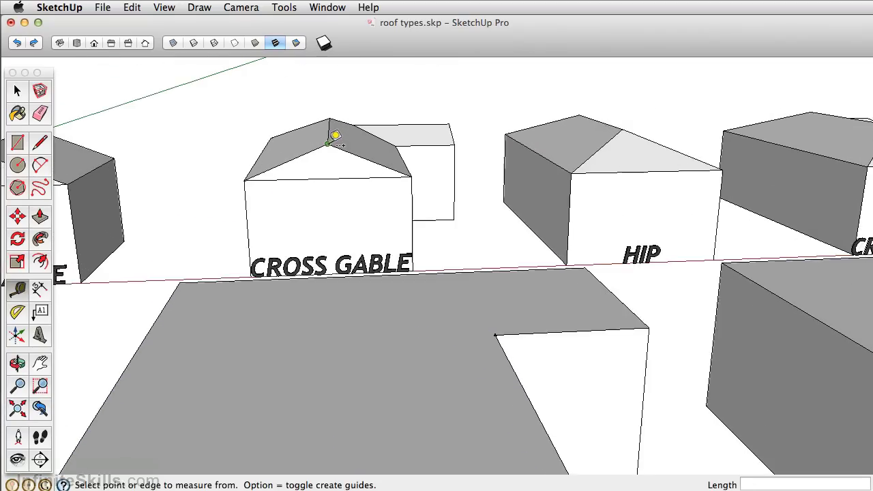
scroll(334, 136, up, 3)
click(328, 142)
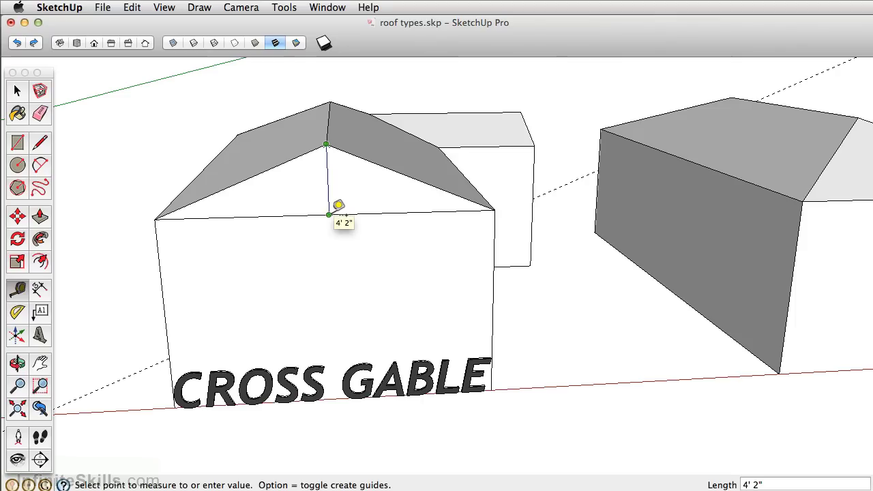
click(329, 215)
scroll(330, 208, down, 2)
scroll(329, 208, down, 4)
middle_drag(337, 387, 389, 371)
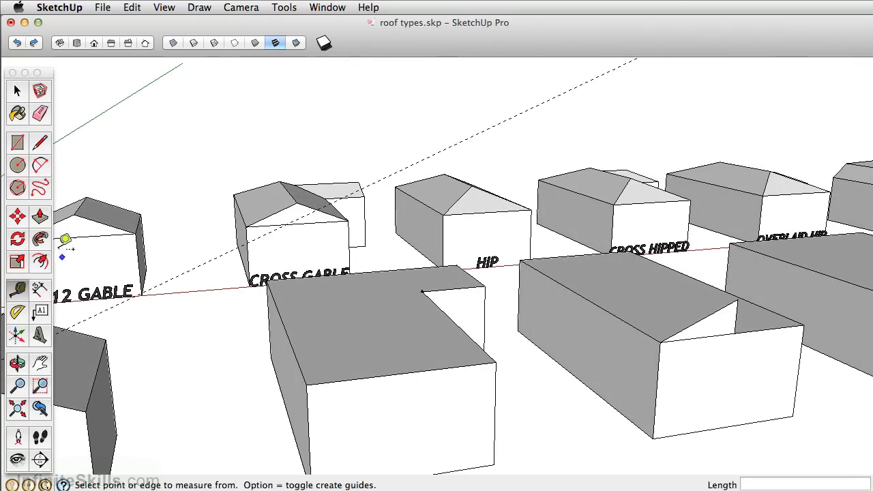
- Draw a vertical line from the front edge midpoint to ridge height and a sloped edge back down
click(40, 142)
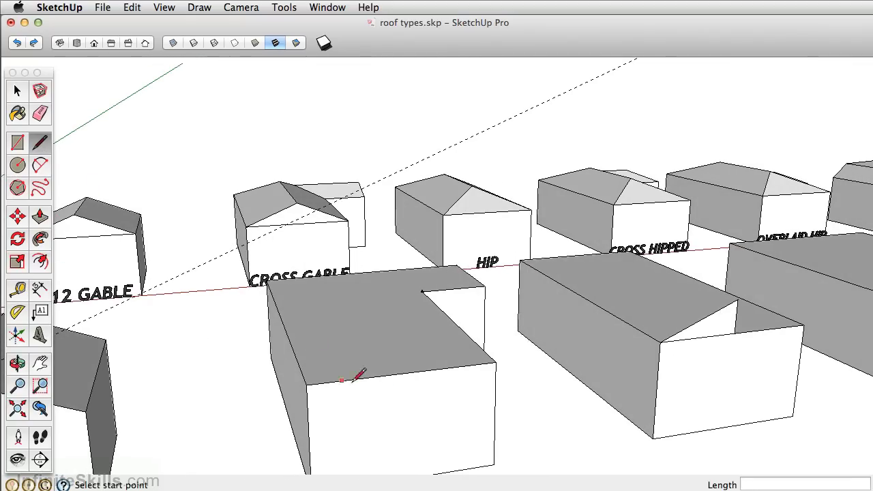
click(405, 372)
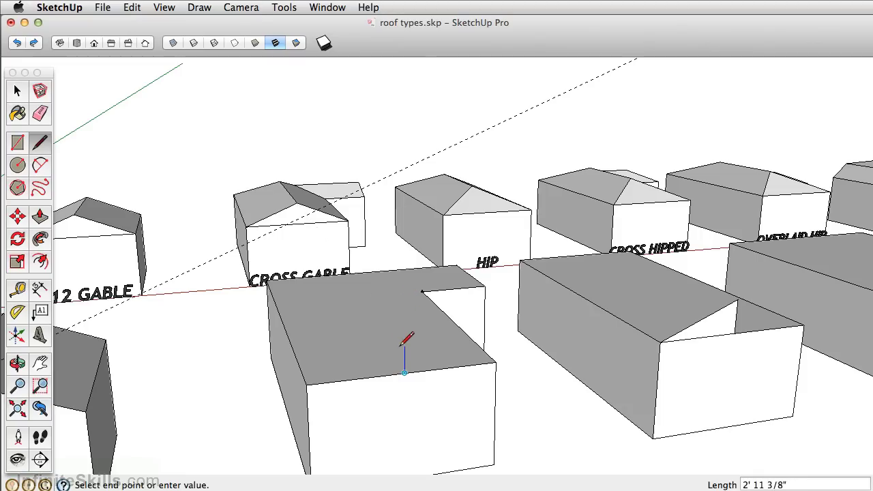
mouse_move(390, 351)
middle_down()
mouse_move(473, 357)
mouse_move(493, 337)
middle_up()
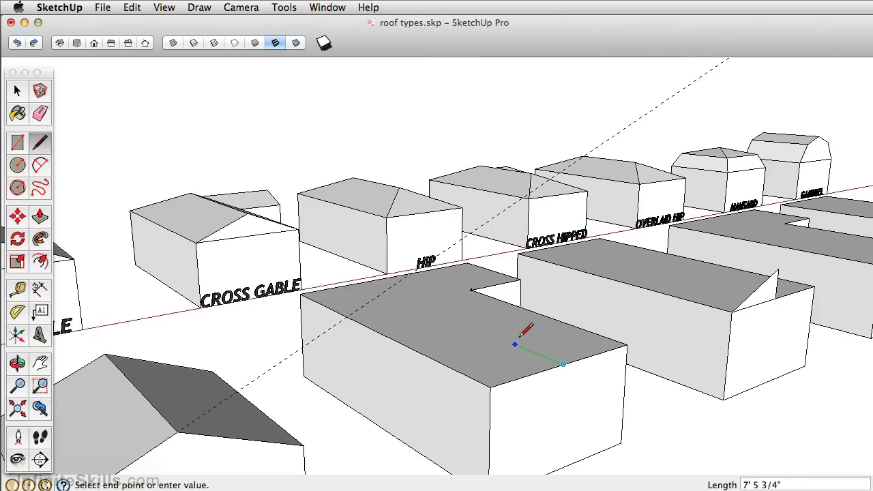
scroll(566, 319, up, 3)
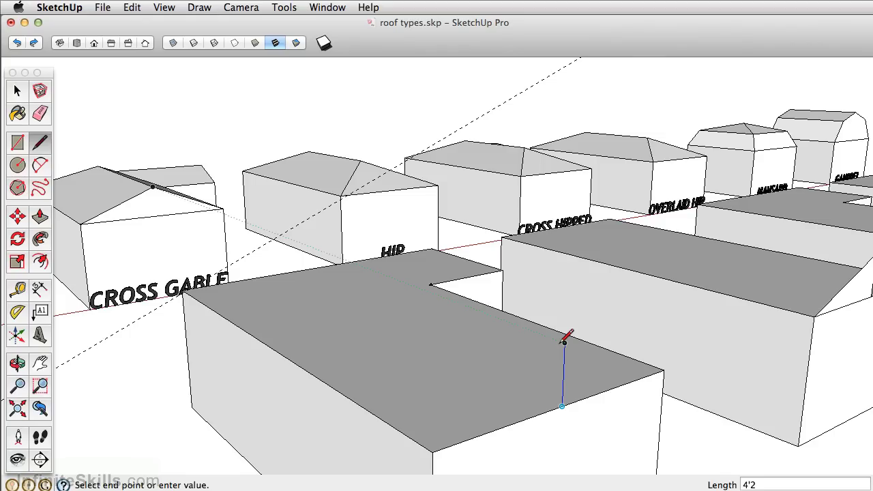
click(563, 341)
click(433, 451)
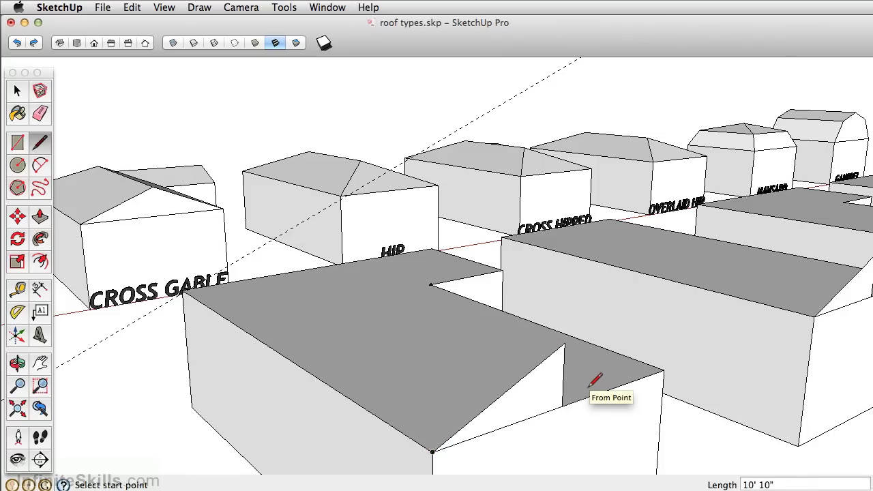
- Sweep the gable triangle with Follow Me along the roof edge to the far corner endpoint
middle_drag(545, 355, 409, 344)
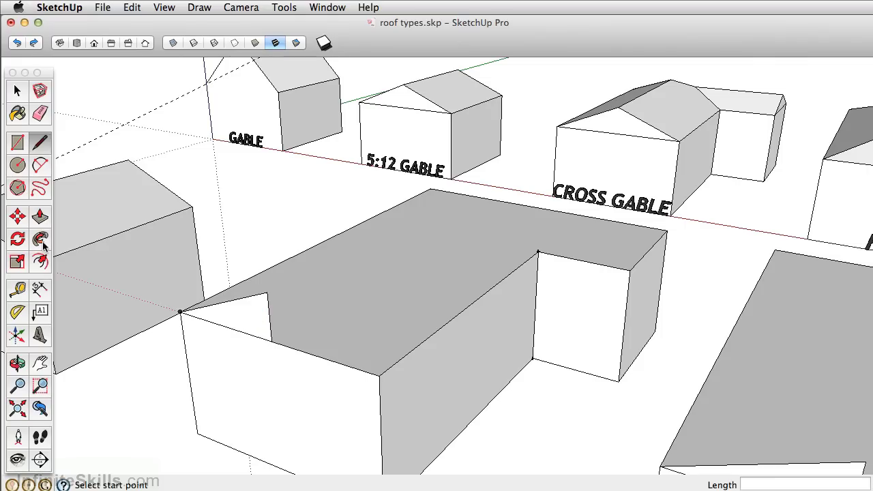
click(42, 243)
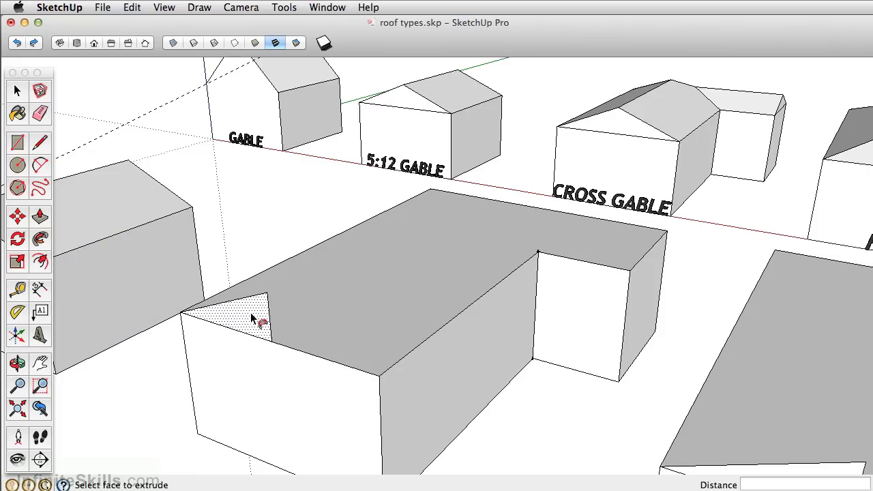
drag(251, 317, 239, 313)
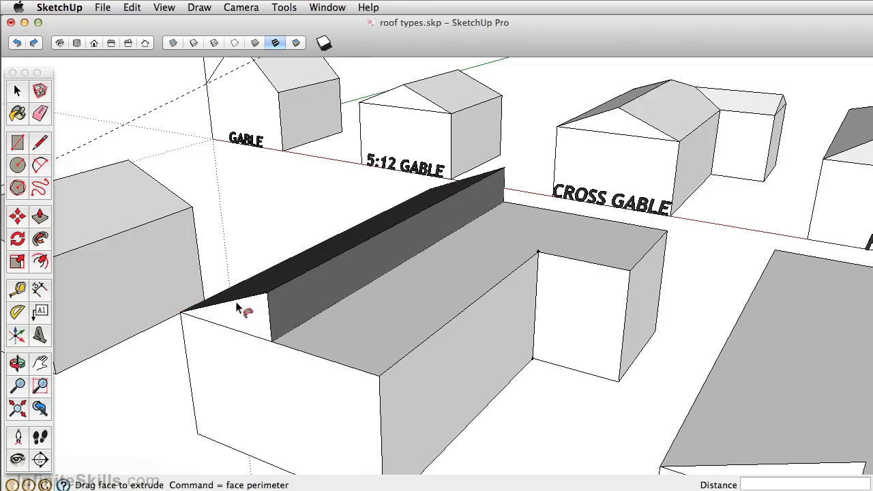
mouse_move(238, 312)
mouse_down()
mouse_move(409, 203)
mouse_move(619, 229)
mouse_move(636, 277)
mouse_move(588, 273)
mouse_move(536, 253)
mouse_move(452, 332)
mouse_move(376, 377)
mouse_move(185, 313)
mouse_move(182, 323)
mouse_up()
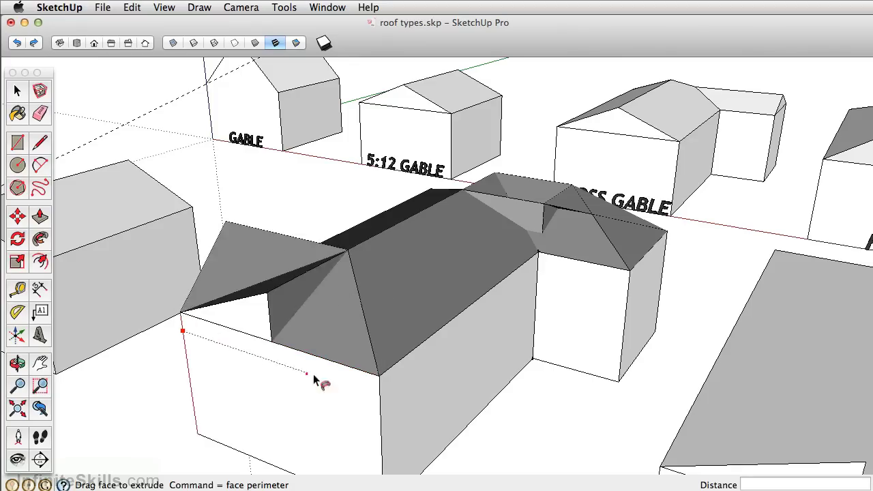
drag(322, 382, 375, 384)
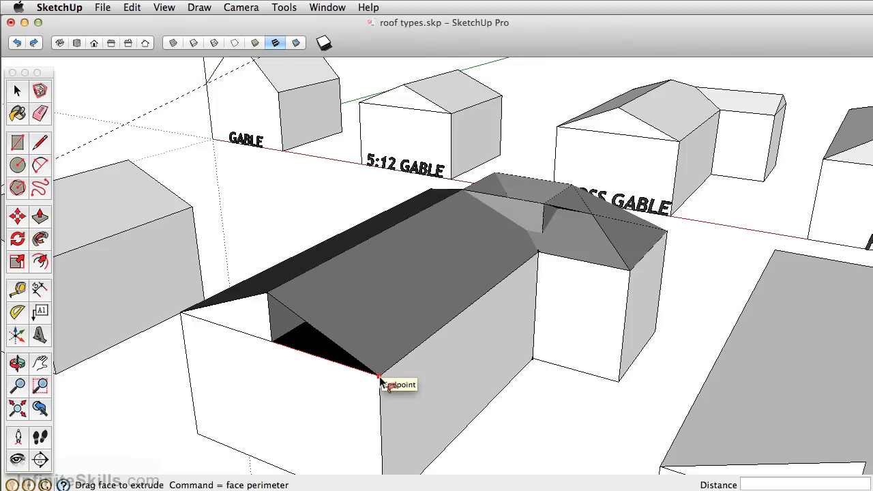
click(380, 381)
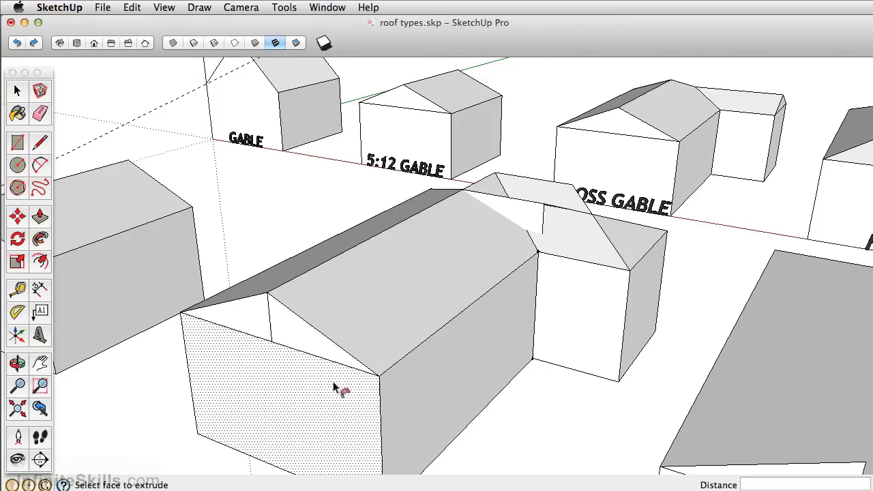
- Erase overlapping edges between the roof faces, undoing the mistaken erasures
mouse_move(417, 274)
middle_down()
mouse_move(437, 278)
mouse_move(407, 310)
middle_up()
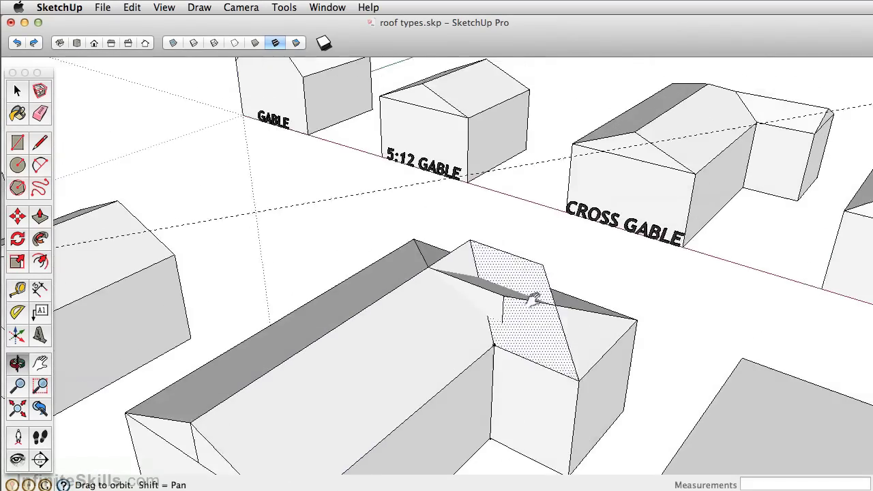
mouse_move(539, 229)
middle_down()
mouse_move(528, 291)
mouse_move(426, 295)
middle_up()
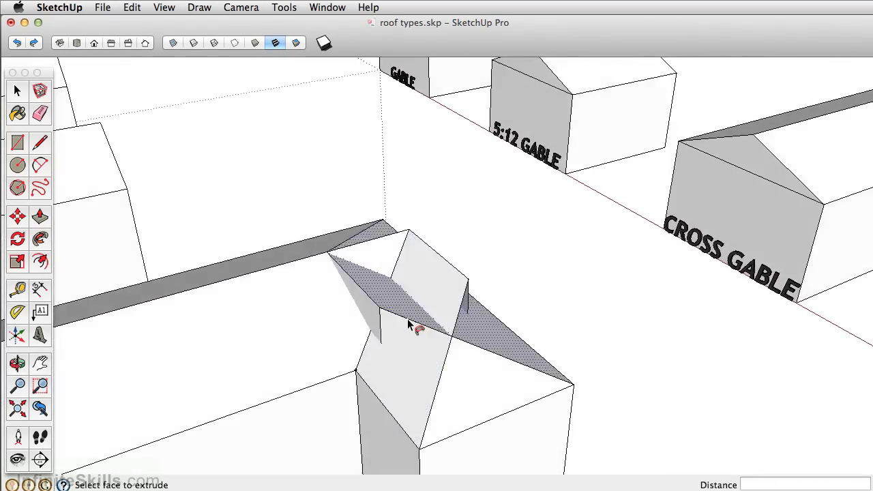
scroll(408, 325, up, 3)
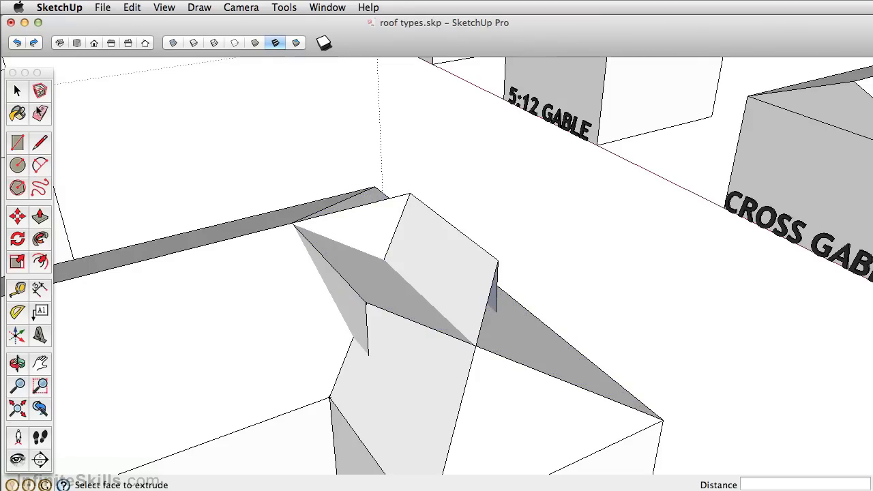
click(40, 113)
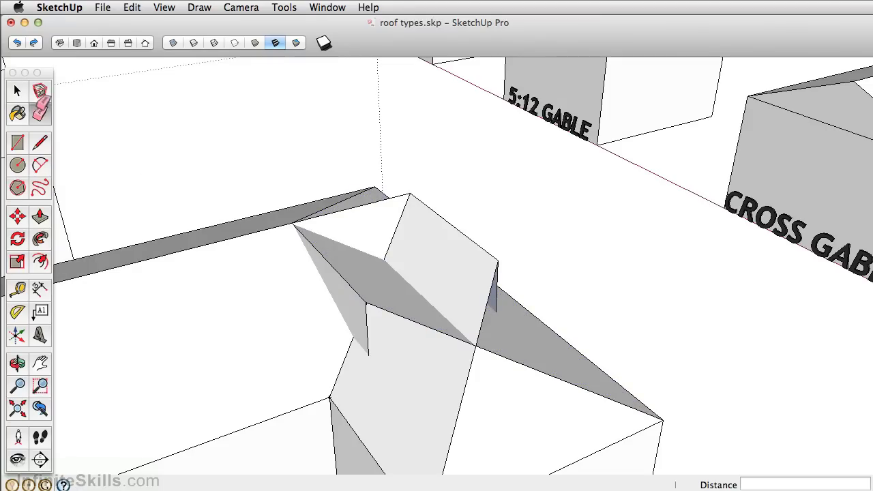
click(333, 264)
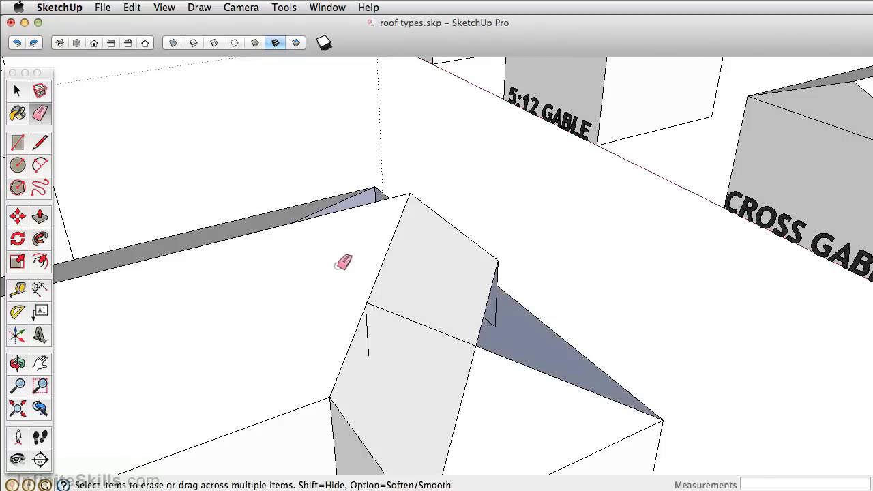
click(382, 309)
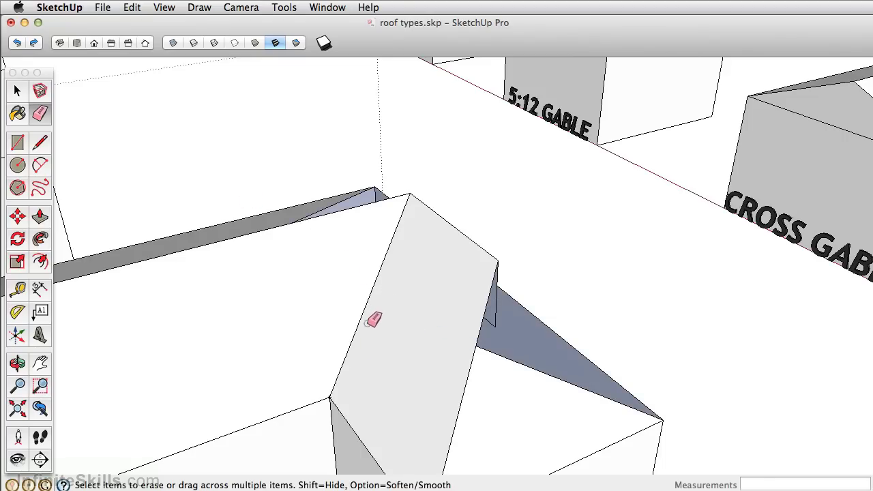
drag(496, 257, 505, 256)
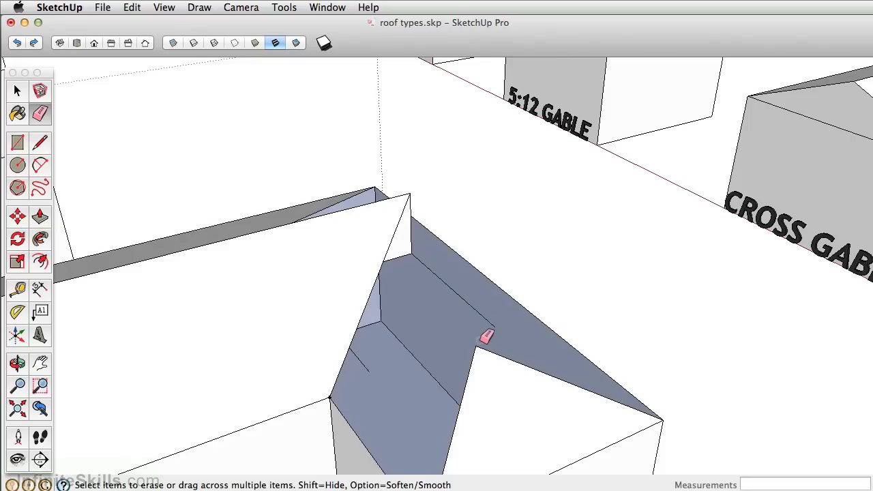
key(super+z)
key(super+z)
key(o)
drag(445, 295, 546, 357)
key(e)
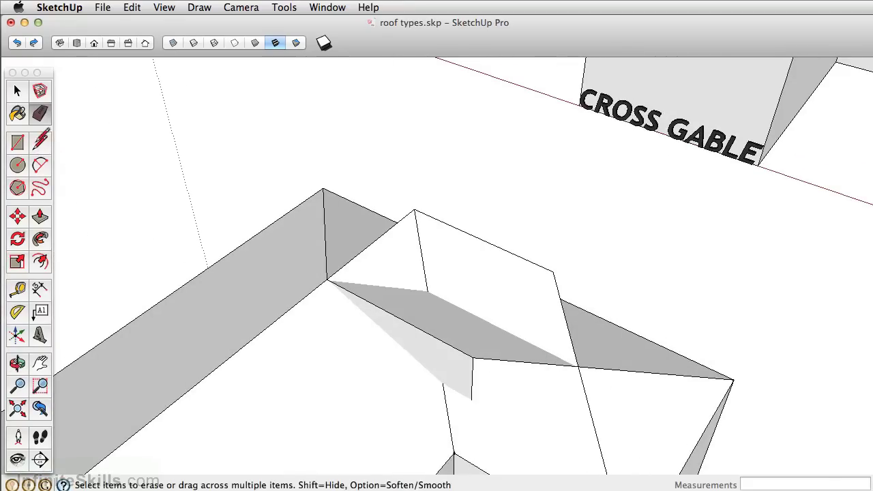
- Draw connecting edges along the roof junction to the opposite roof corner
click(37, 144)
click(578, 366)
click(426, 290)
click(427, 290)
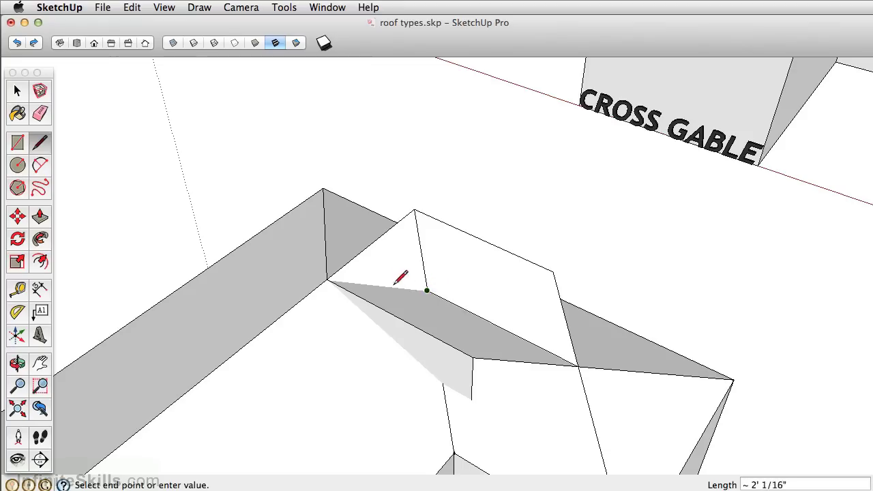
click(327, 279)
middle_drag(321, 321, 520, 297)
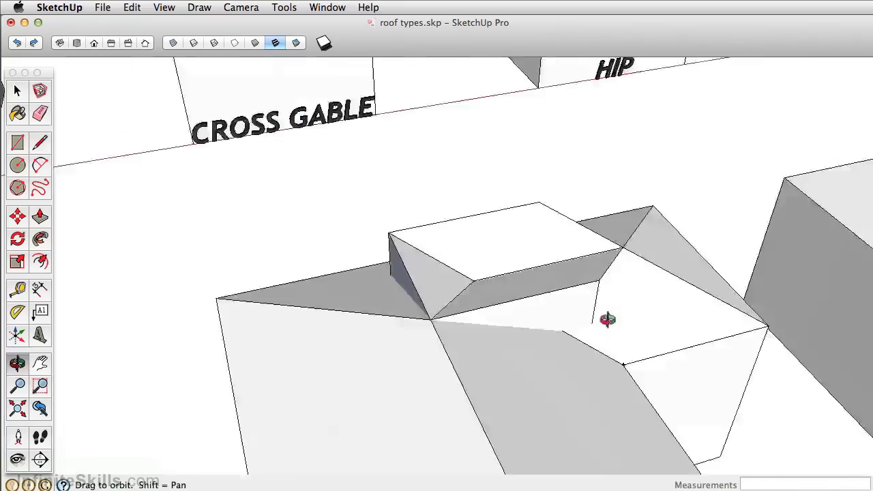
key(space)
click(368, 307)
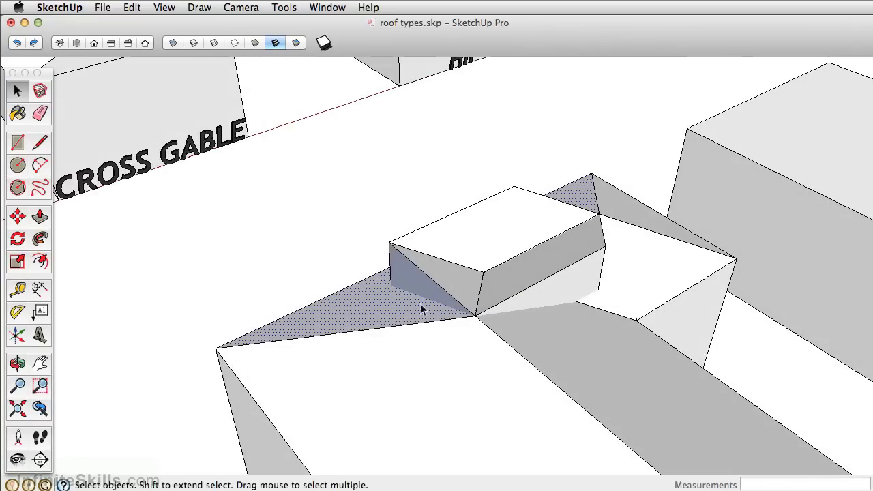
middle_drag(477, 288, 430, 315)
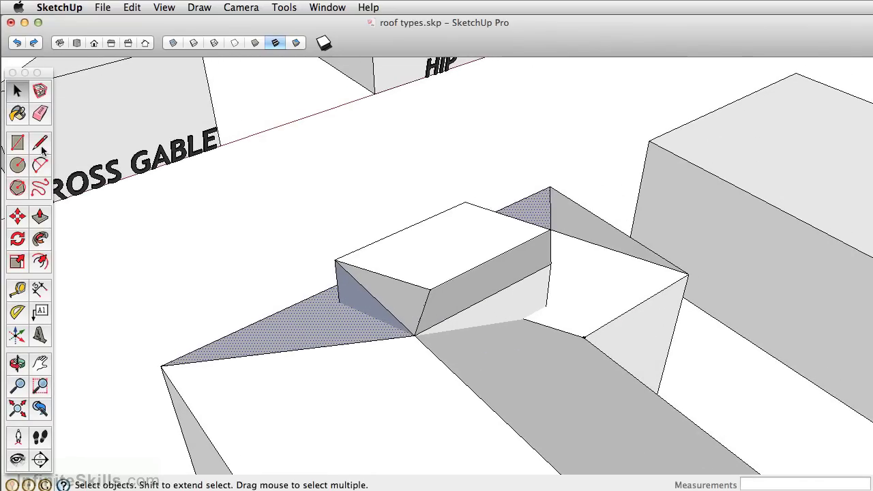
- Erase the inner roof box's edges, the front vertical edge and stray stubs
click(39, 114)
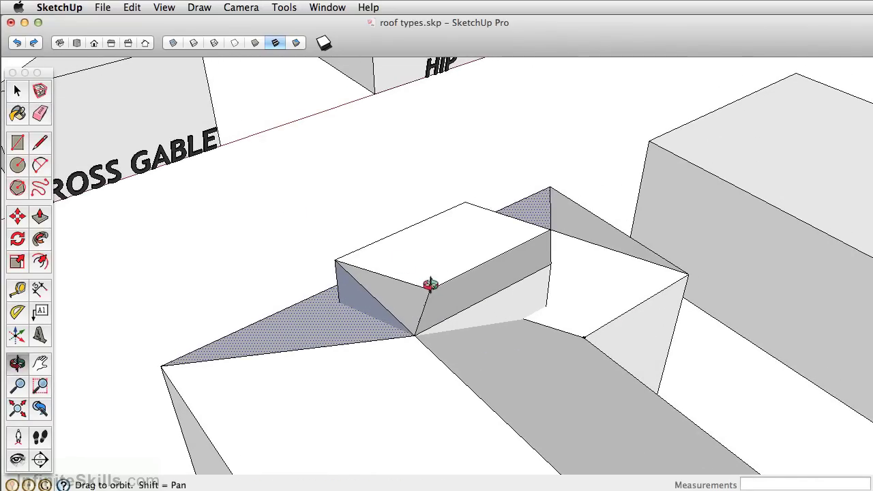
middle_drag(433, 288, 560, 339)
click(423, 326)
click(457, 298)
middle_drag(457, 297, 393, 308)
click(539, 286)
click(504, 224)
click(454, 226)
mouse_move(454, 225)
middle_down()
mouse_move(405, 195)
mouse_move(318, 107)
mouse_move(317, 92)
middle_up()
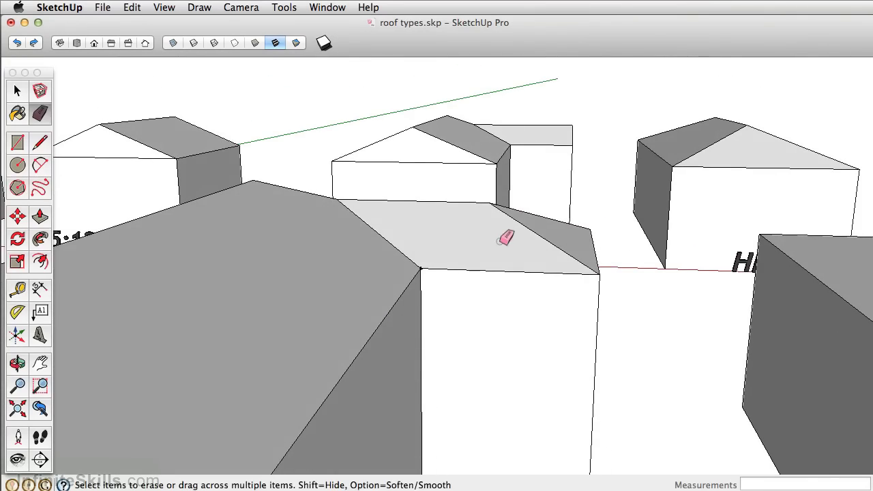
mouse_move(506, 237)
middle_down()
mouse_move(477, 335)
mouse_move(463, 286)
mouse_move(522, 298)
middle_up()
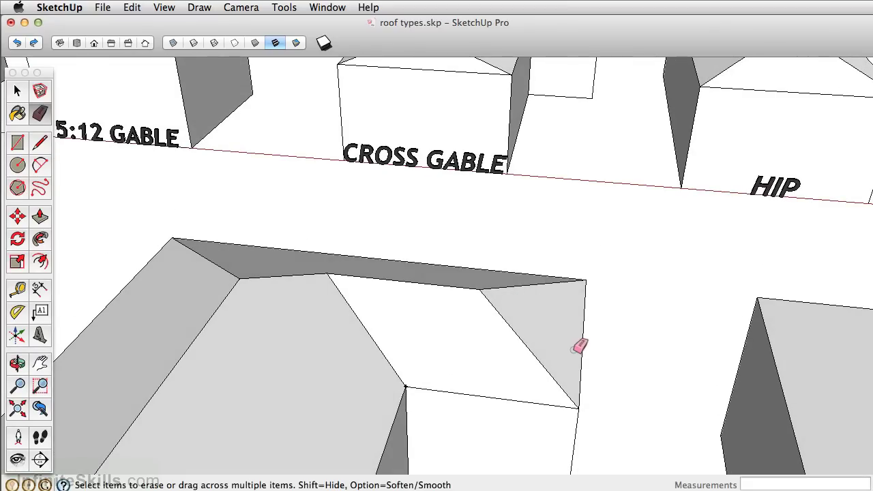
- Move the side wing's mid-ridge point to the right roof corner, then view the house row
mouse_move(580, 346)
middle_down()
mouse_move(542, 366)
mouse_move(511, 331)
mouse_move(129, 294)
middle_up()
click(18, 217)
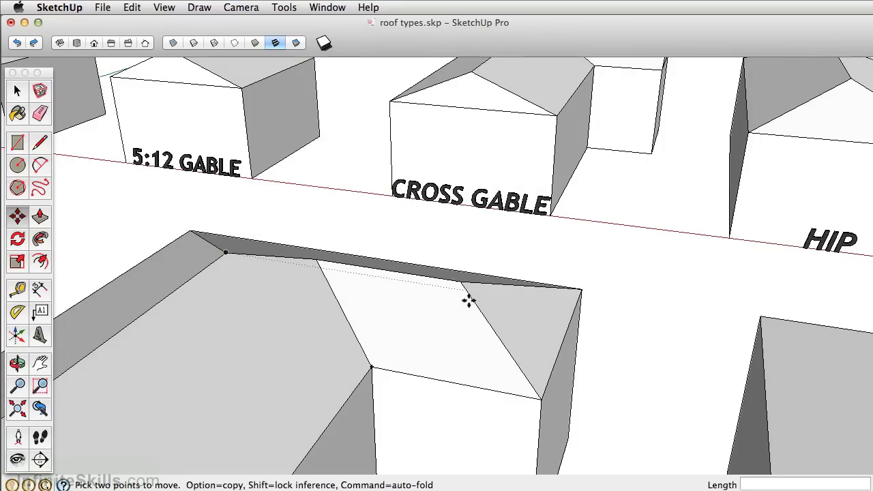
drag(462, 281, 579, 291)
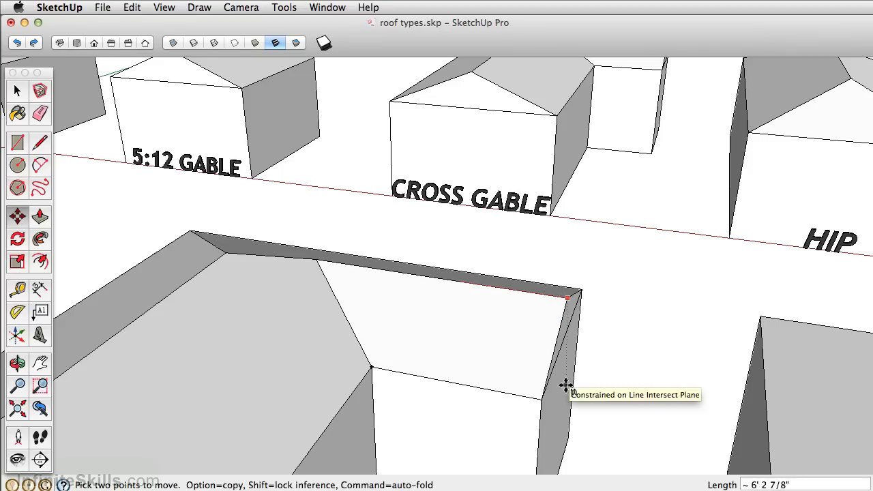
mouse_move(555, 348)
middle_down()
mouse_move(436, 347)
mouse_move(514, 296)
mouse_move(502, 279)
middle_up()
- Erase the bottom and vertical edges under the near gable and the Cross Gable front gable
scroll(491, 277, up, 3)
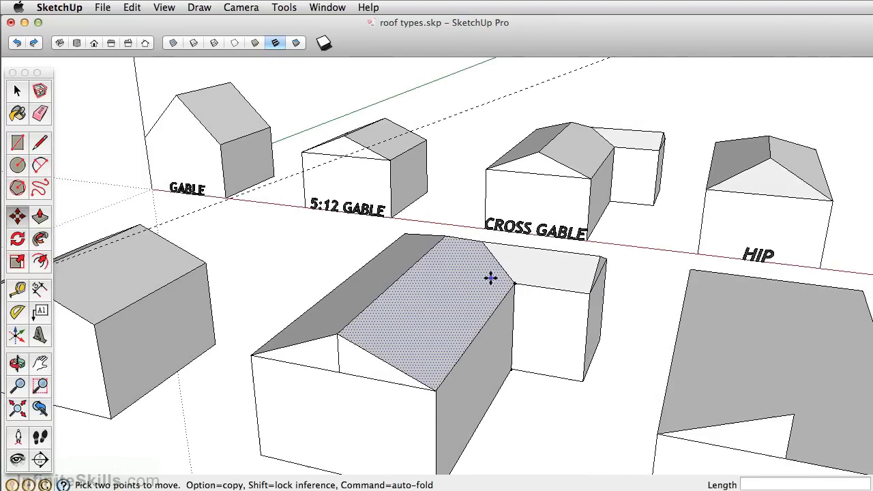
scroll(490, 277, up, 2)
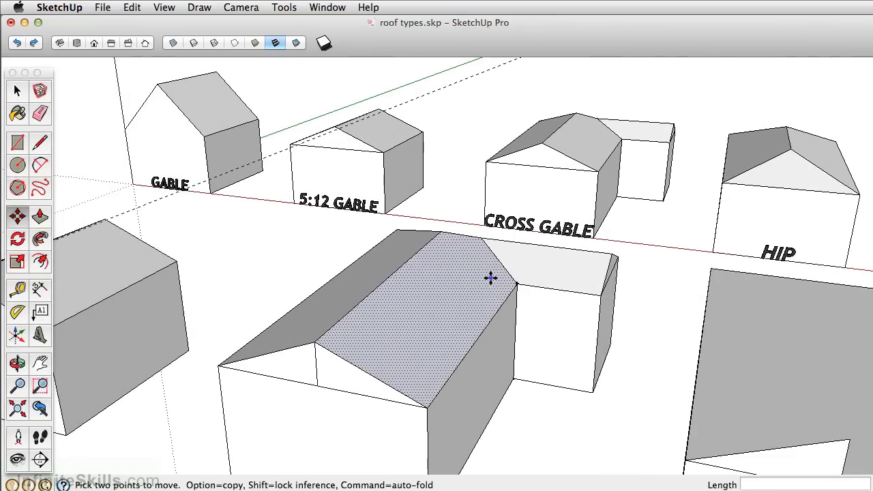
click(40, 115)
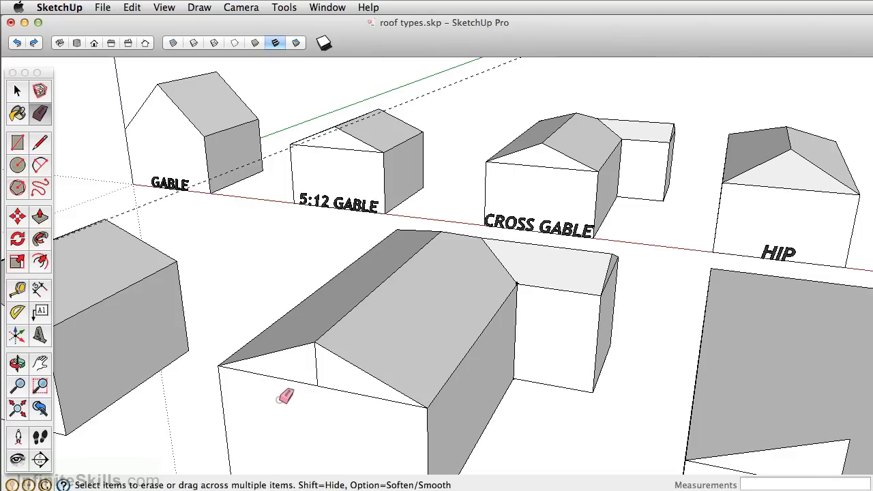
click(295, 383)
click(316, 366)
click(334, 388)
mouse_move(613, 285)
middle_down()
mouse_move(471, 269)
mouse_move(454, 311)
mouse_move(542, 289)
middle_up()
click(452, 310)
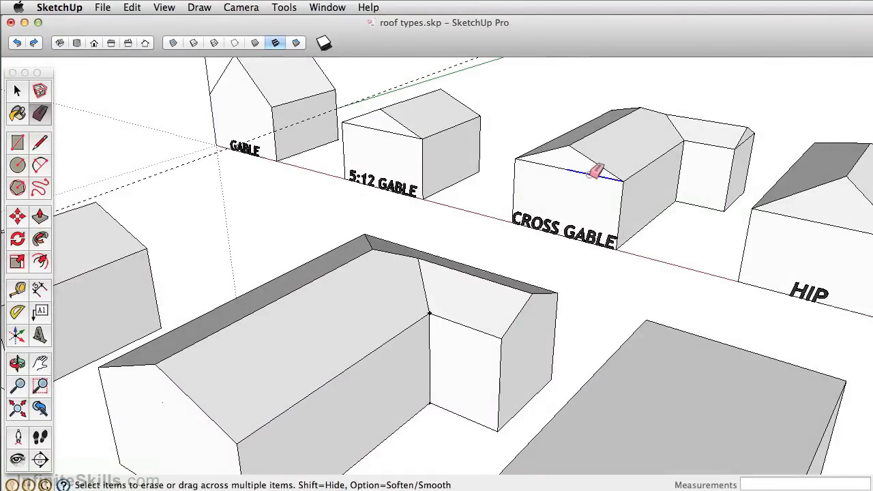
click(555, 165)
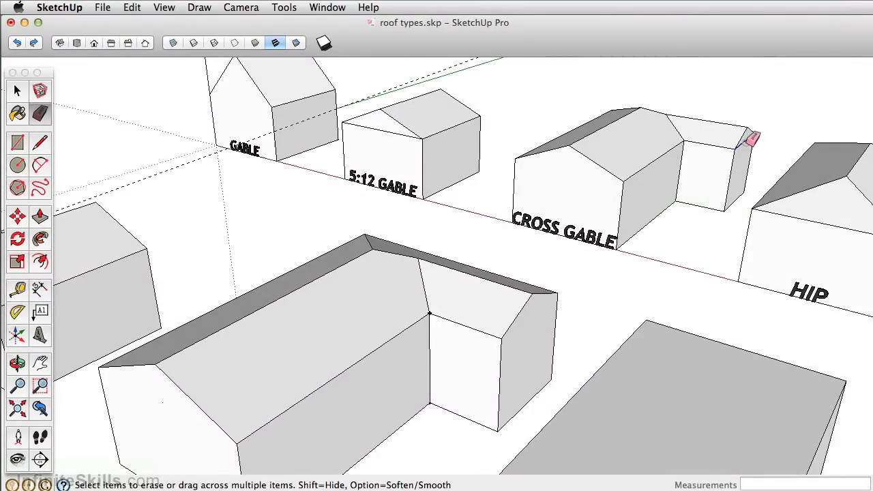
mouse_move(559, 201)
middle_down()
mouse_move(383, 312)
mouse_move(411, 298)
mouse_move(187, 250)
middle_up()
mouse_move(410, 286)
middle_down()
mouse_move(374, 279)
mouse_move(395, 302)
middle_up()
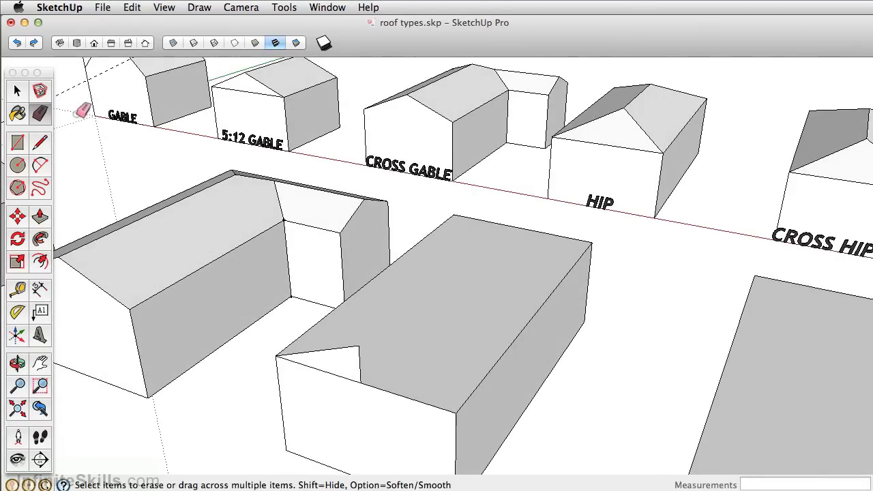
- Sweep the gable profile with Follow Me around the rectangular block's top into a hip roof
click(18, 92)
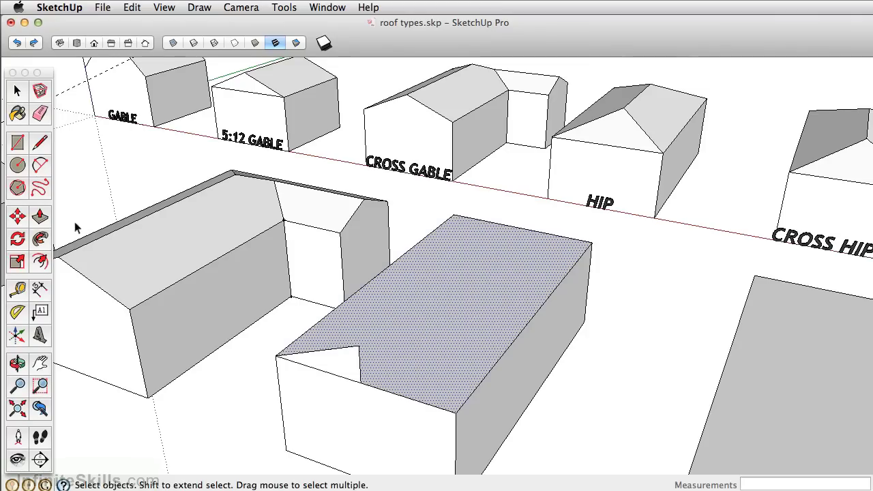
click(40, 237)
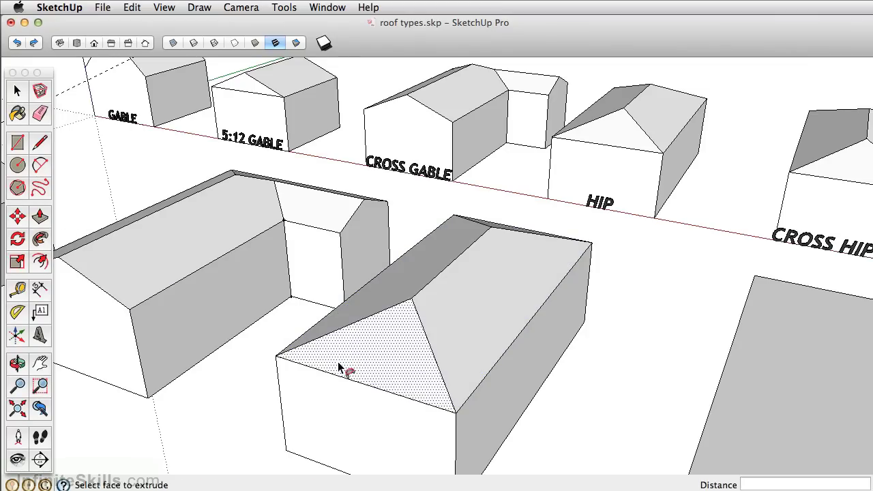
mouse_move(343, 366)
middle_down()
mouse_move(296, 388)
mouse_move(468, 384)
mouse_move(710, 332)
middle_up()
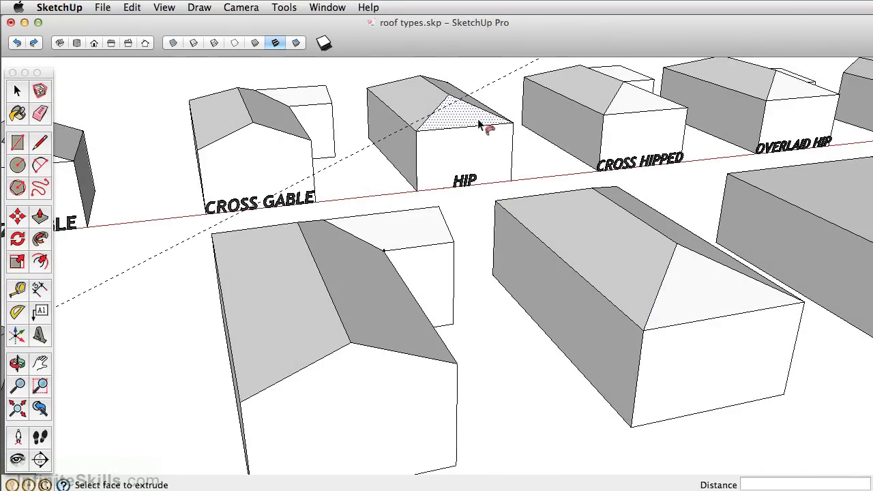
mouse_move(540, 174)
middle_down()
mouse_move(440, 218)
mouse_move(230, 225)
mouse_move(551, 331)
mouse_move(516, 327)
middle_up()
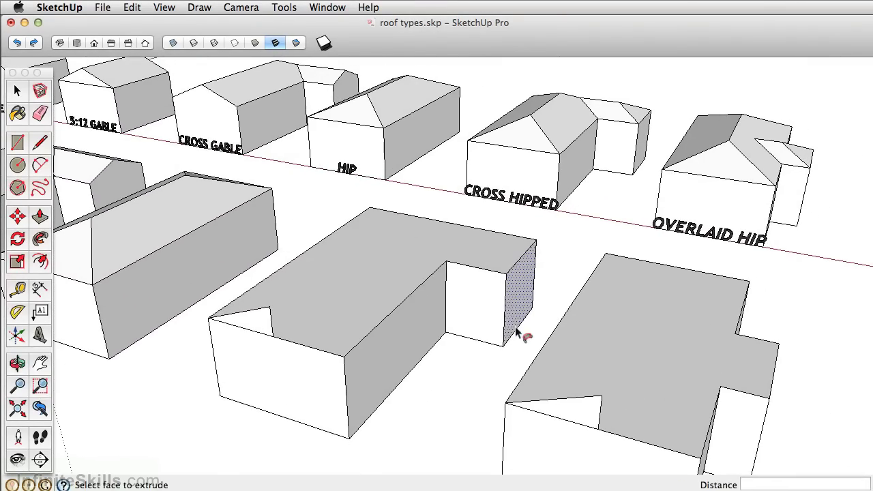
- Sweep the gable triangle around the L-shaped block's top to give it a hip roof
key(space)
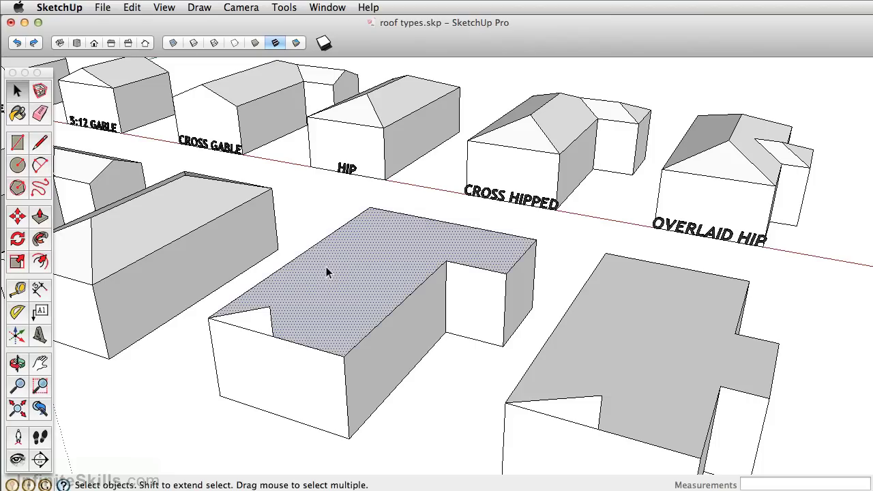
click(39, 237)
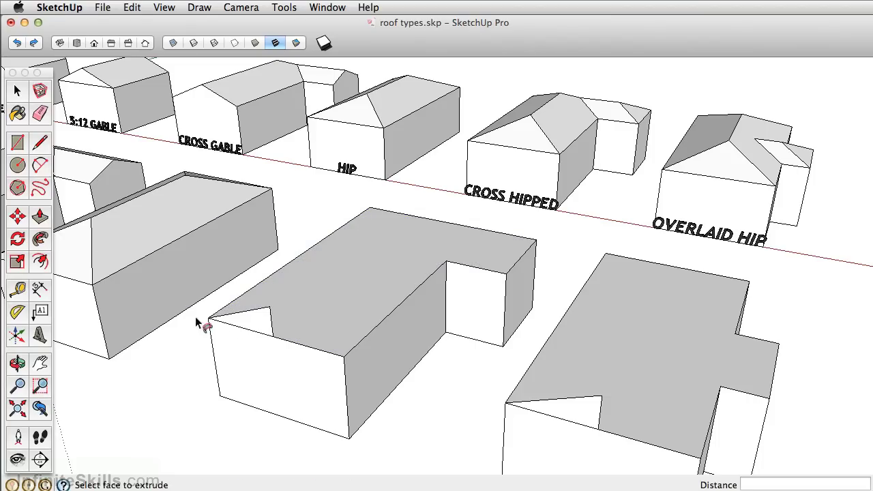
click(252, 326)
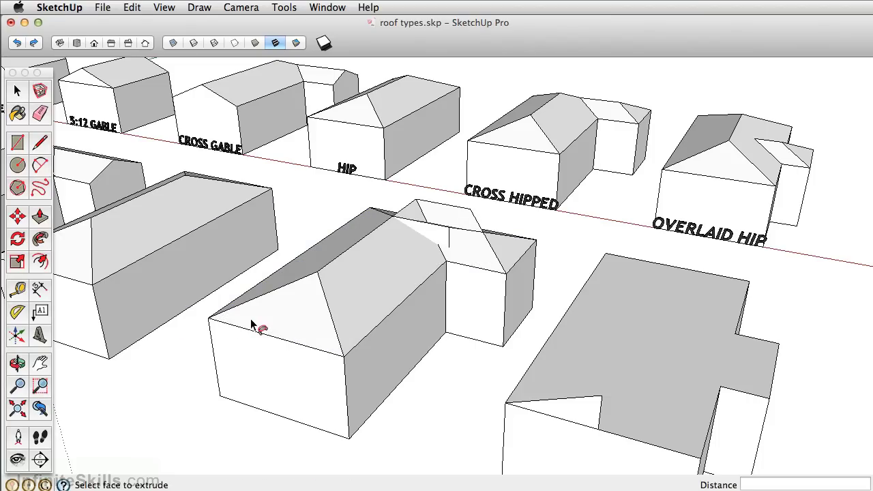
mouse_move(459, 272)
middle_down()
mouse_move(459, 326)
mouse_move(342, 223)
mouse_move(389, 244)
middle_up()
- Select the T-shaped block's top outline edges and sweep the gable triangle along them with Follow Me
key(space)
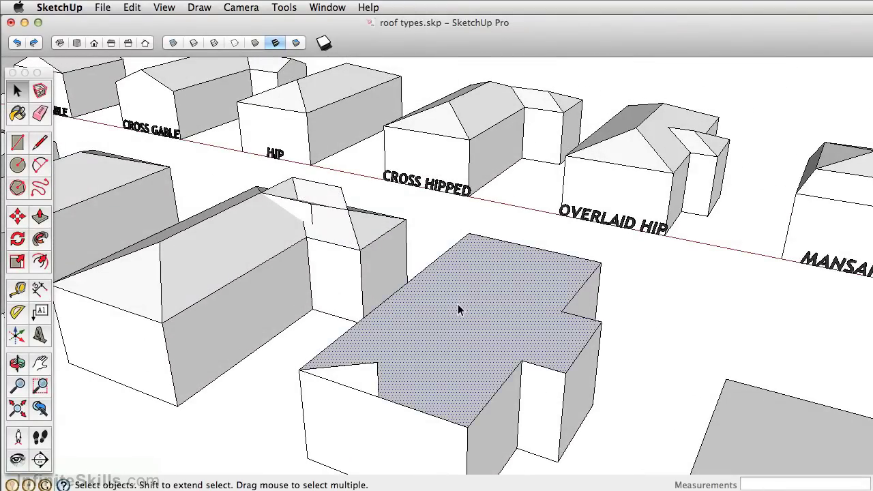
key(p)
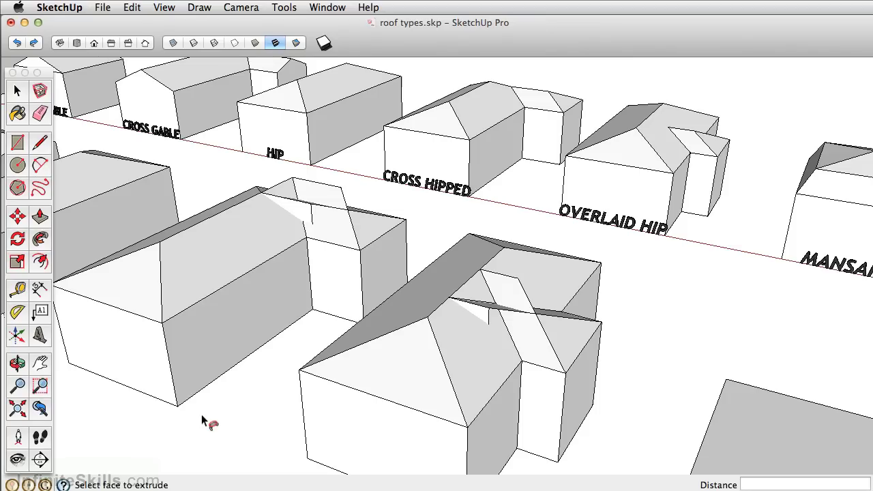
click(17, 90)
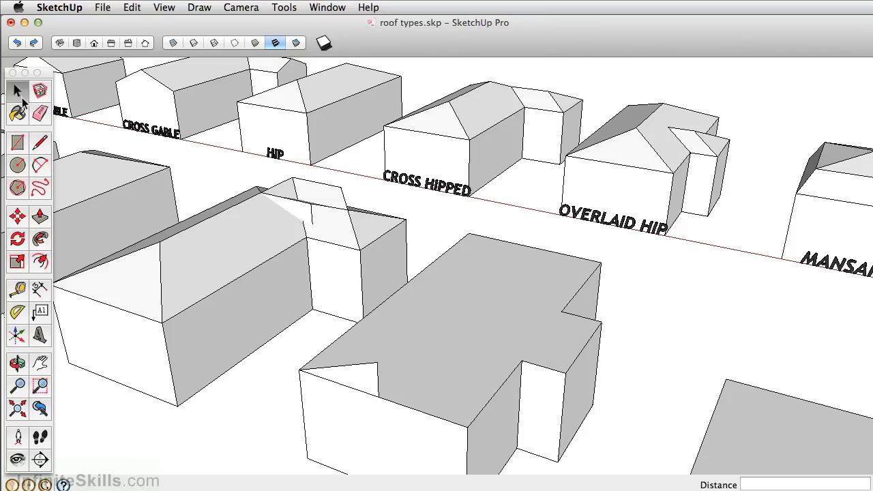
click(341, 338)
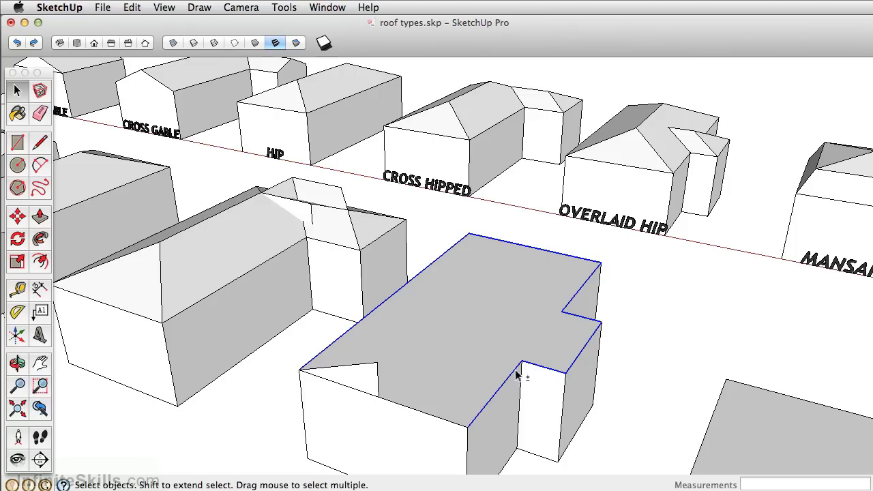
click(41, 240)
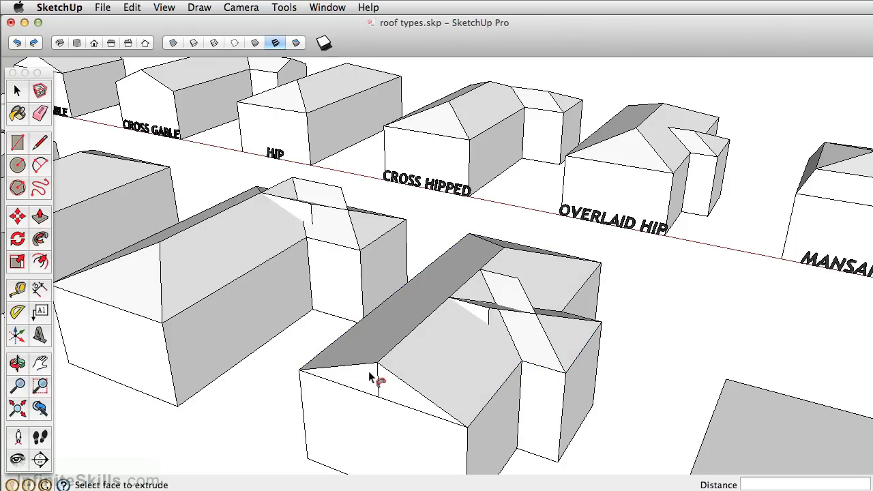
- Draw a 5' line from the T-shaped house's ridge point
middle_drag(375, 345, 411, 158)
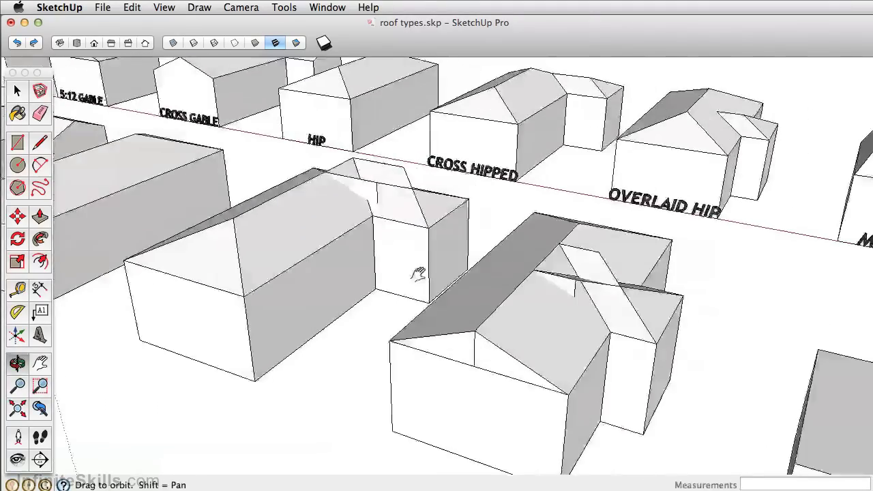
middle_drag(409, 158, 446, 344)
key(e)
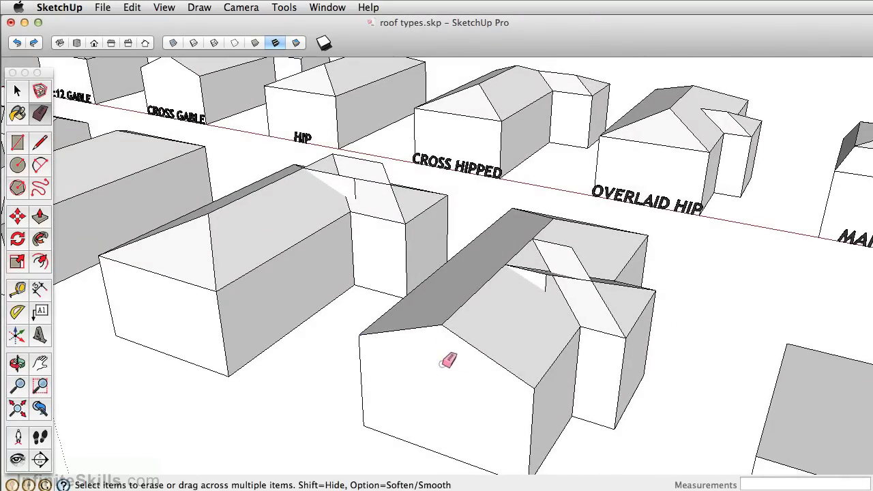
middle_drag(559, 296, 527, 331)
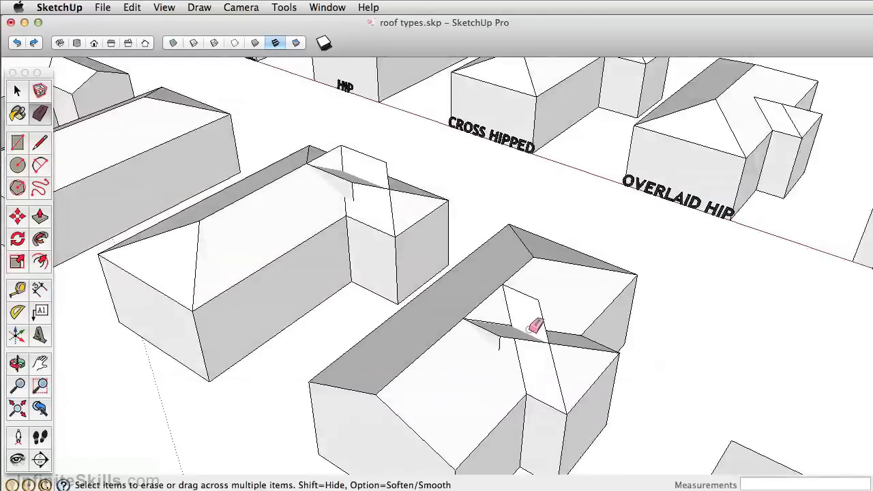
scroll(529, 328, up, 3)
scroll(531, 327, up, 1)
key(l)
click(562, 351)
text(5')
key(Return)
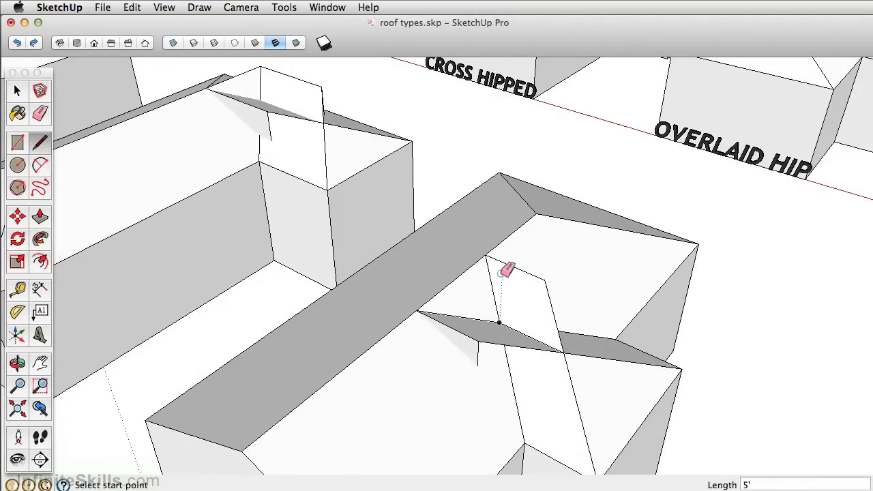
- Erase the overlapping roof piece's stray edges and the old valley edge
key(e)
mouse_move(499, 275)
mouse_down()
mouse_move(547, 281)
mouse_move(539, 287)
mouse_up()
mouse_move(482, 343)
mouse_down()
mouse_move(463, 310)
mouse_move(508, 308)
mouse_up()
shift+middle_drag(510, 308, 482, 248)
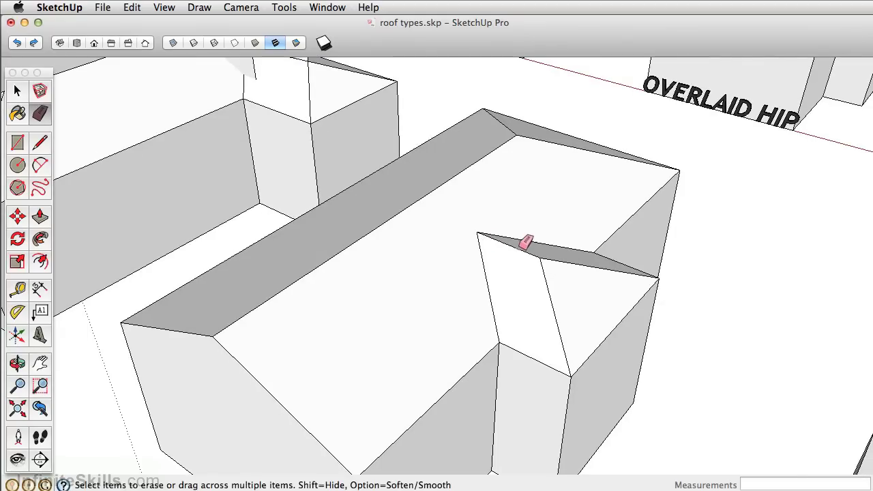
drag(528, 244, 547, 247)
mouse_move(547, 247)
middle_down()
mouse_move(501, 257)
mouse_move(331, 205)
mouse_move(512, 242)
mouse_move(360, 243)
middle_up()
- Redraw the valley line from the wing corner to rebuild the roof faces
click(42, 143)
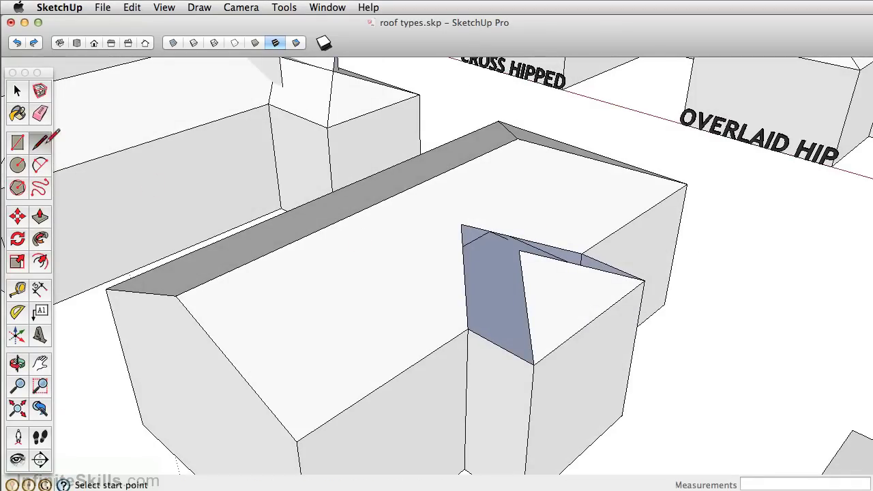
click(460, 224)
click(581, 254)
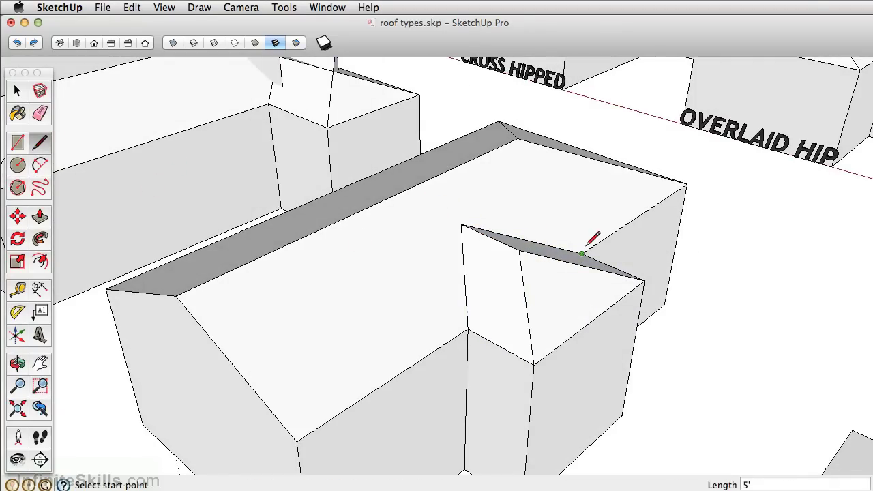